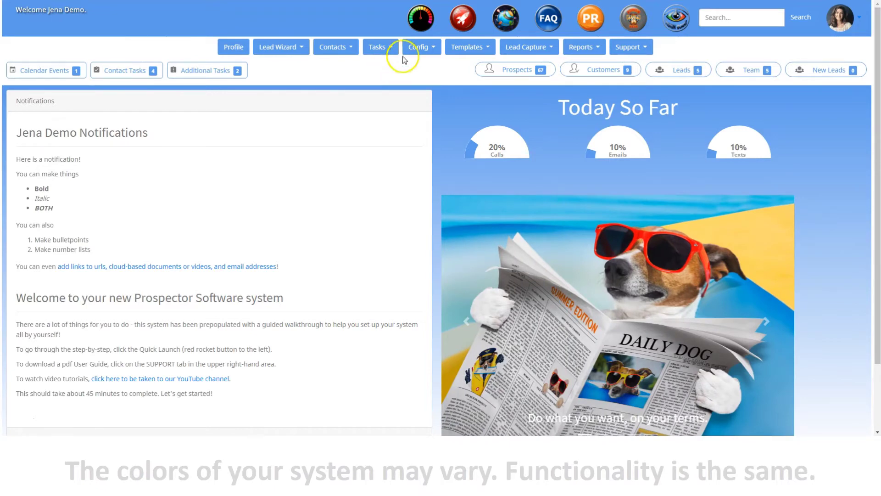
- Show the Start Selling Widgets Quickly setup list from the rocket Quick Launch icon, with Steps 1–3 checked
{"action": "left_click", "coordinate": [420, 27]}
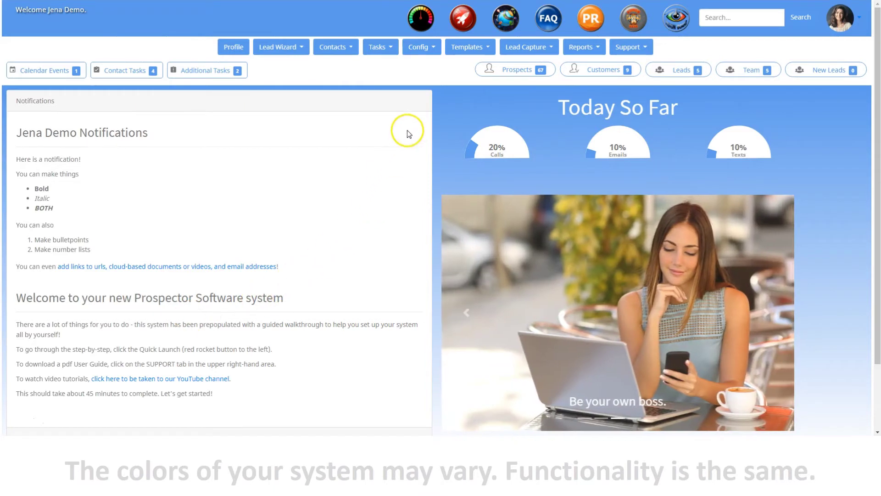
{"action": "left_click", "coordinate": [469, 27]}
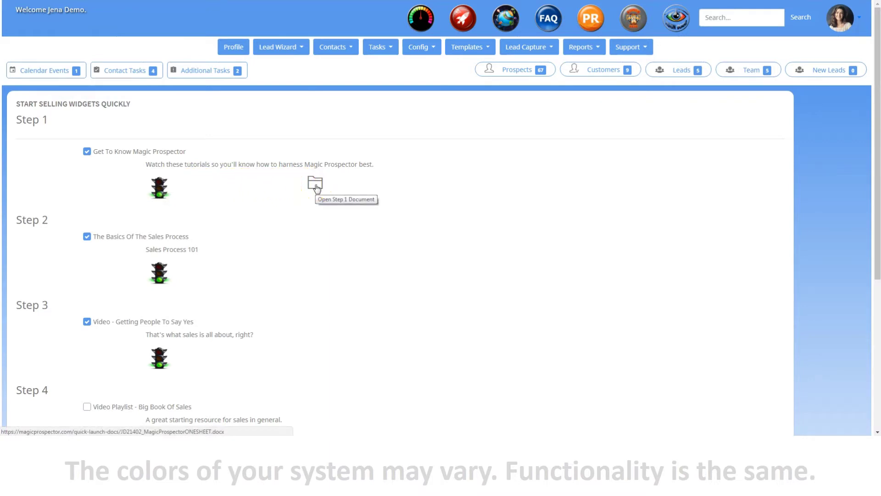
- View the Daily Success Steps checklist, then the FAQ page of four objection cards
{"action": "left_click", "coordinate": [507, 20]}
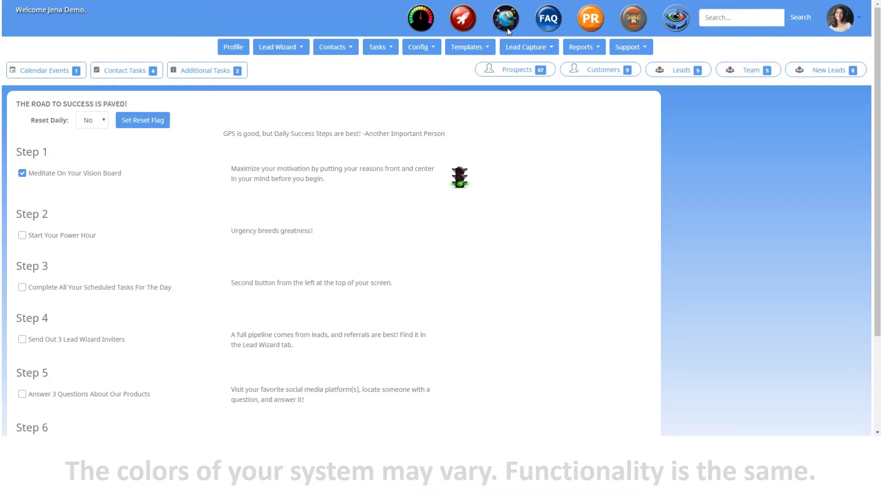
{"action": "left_click", "coordinate": [550, 29]}
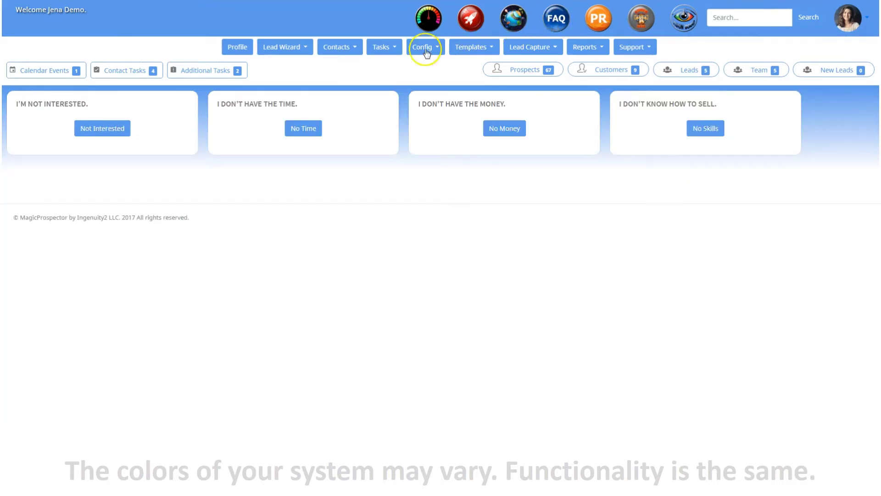
- Read and close the Not Interested rebuttal, then show the PR cards: Odors, Bugs, Colds, Skin
{"action": "left_click", "coordinate": [123, 131]}
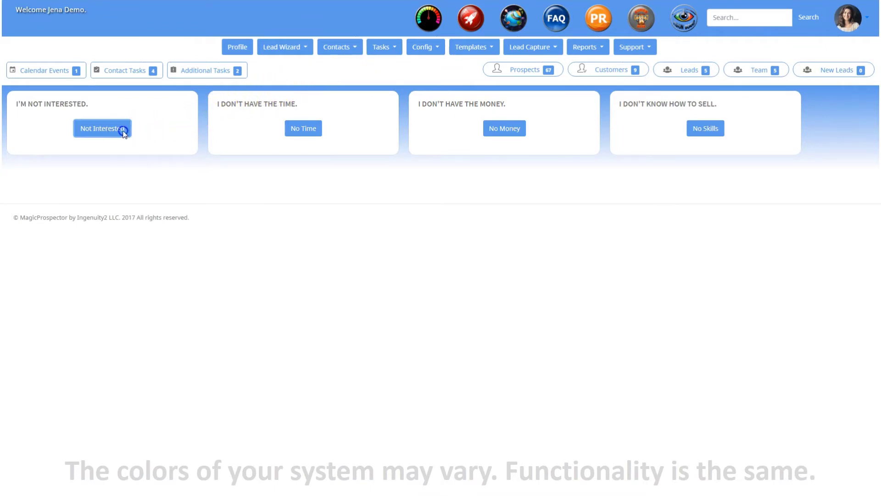
{"action": "left_click", "coordinate": [183, 137]}
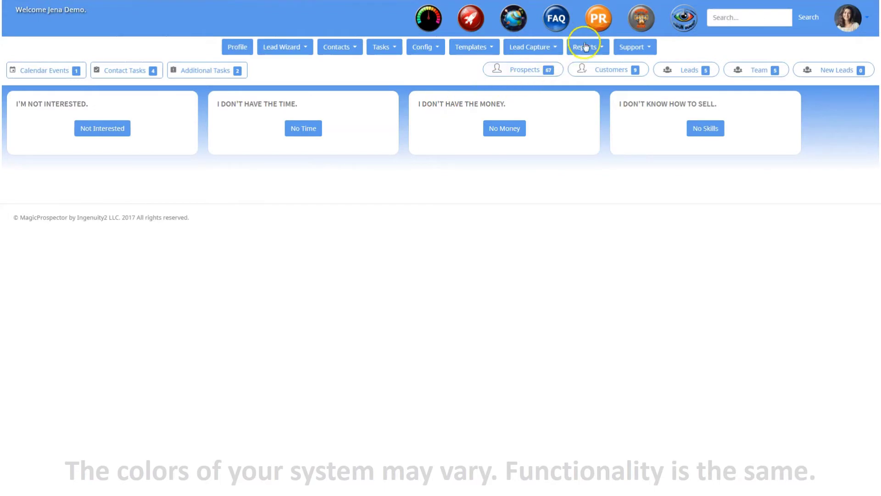
{"action": "left_click", "coordinate": [599, 29]}
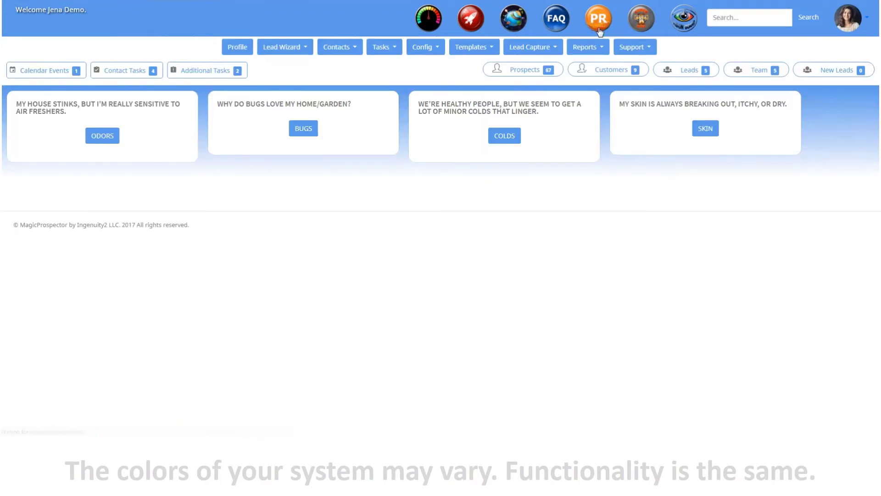
{"action": "left_click", "coordinate": [249, 94]}
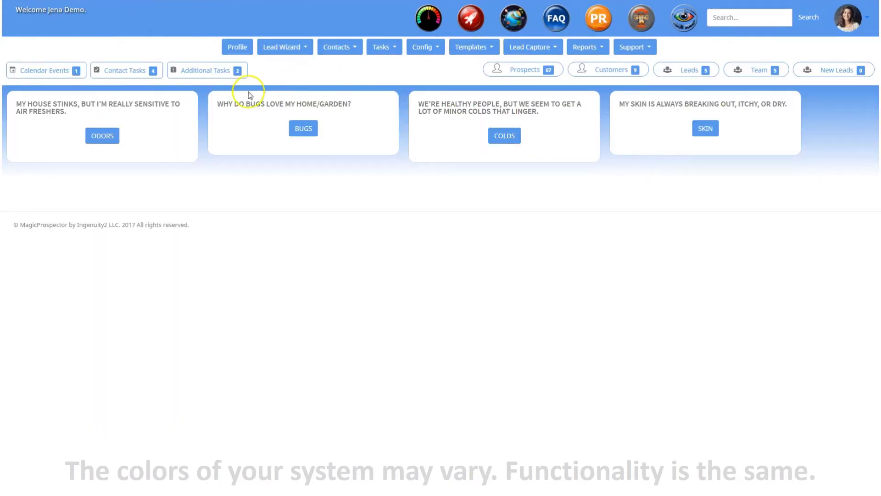
{"action": "left_click", "coordinate": [113, 140]}
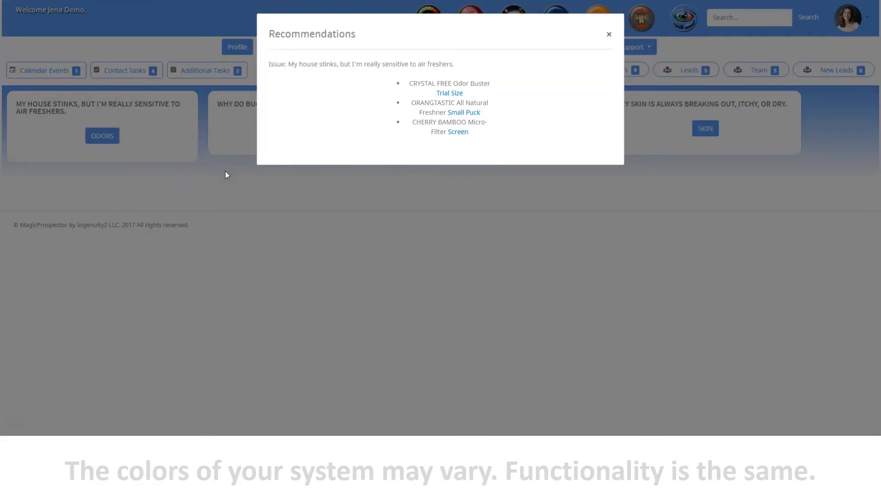
{"action": "left_click", "coordinate": [225, 174]}
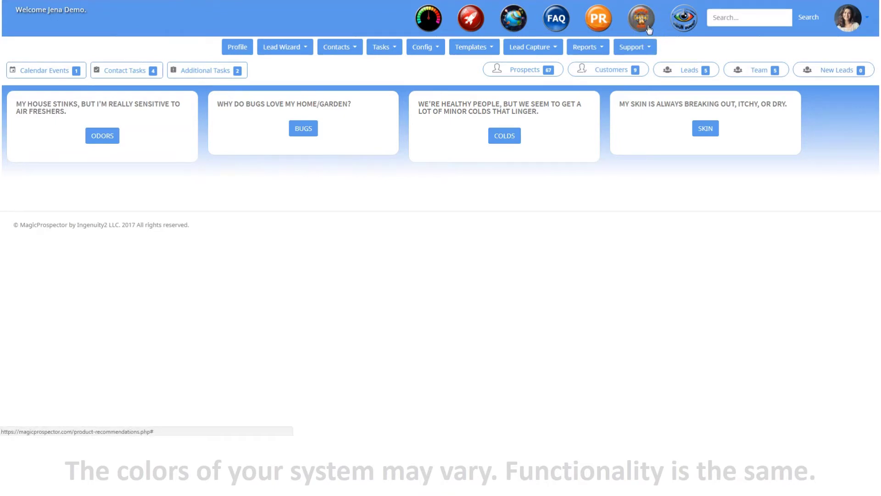
{"action": "left_click", "coordinate": [648, 27]}
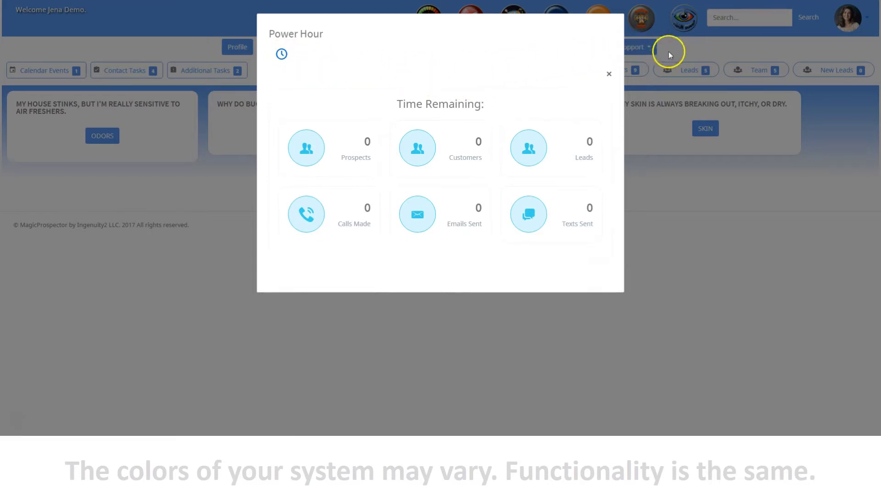
{"action": "left_click", "coordinate": [678, 46]}
{"action": "left_click", "coordinate": [684, 26]}
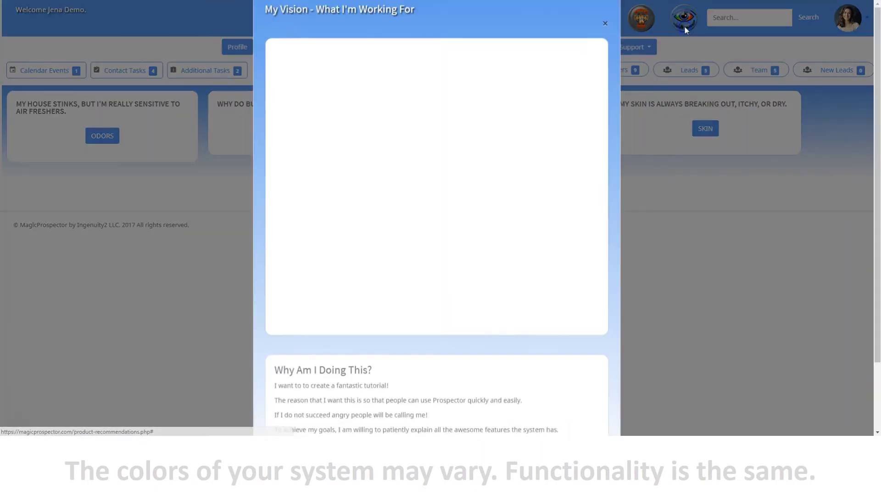
{"action": "scroll", "coordinate": [608, 120], "scroll_direction": "down", "scroll_amount": 2}
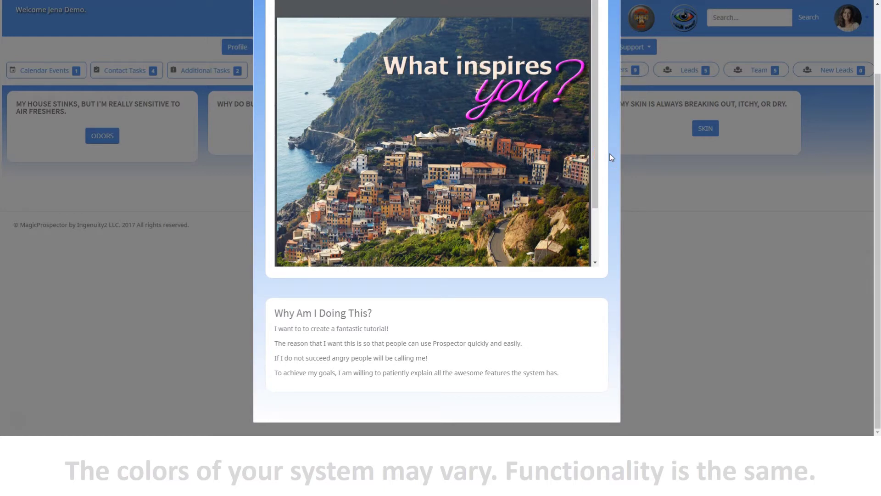
{"action": "left_click", "coordinate": [649, 211]}
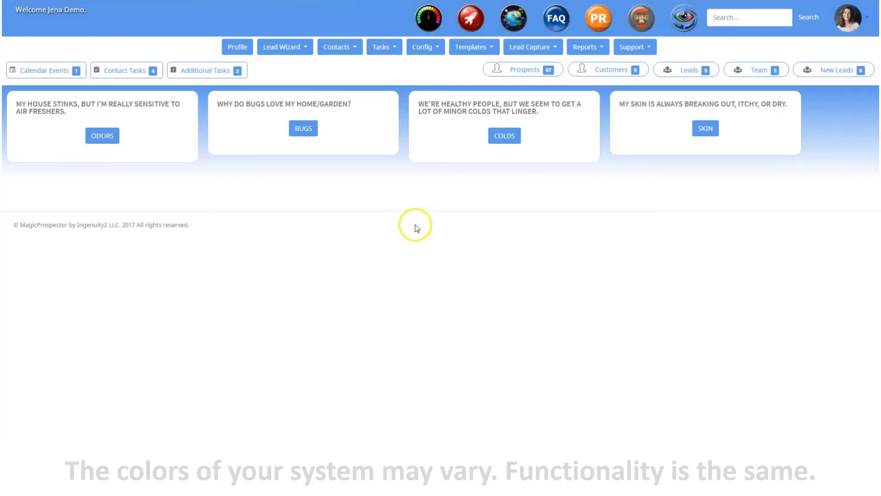
- Review the Profile form's rep info, daily targets, why questions and vision board, then return to the top
{"action": "left_click", "coordinate": [239, 50]}
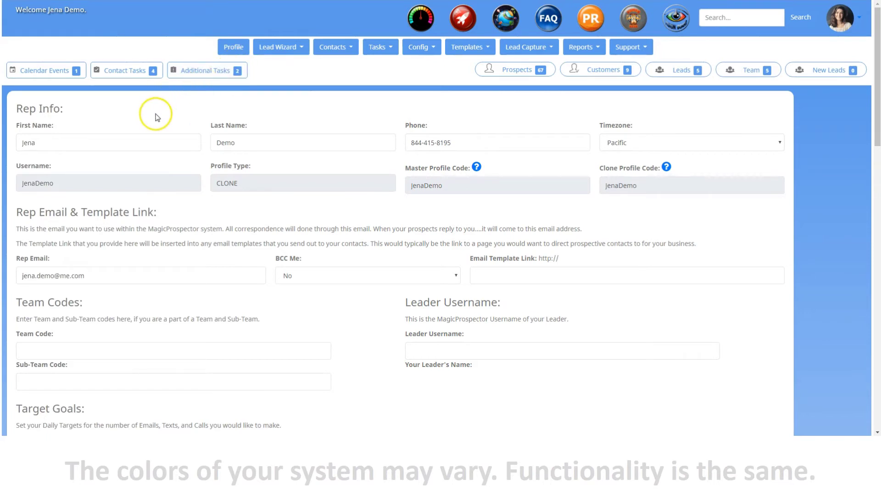
{"action": "scroll", "coordinate": [167, 122], "scroll_direction": "down", "scroll_amount": 2}
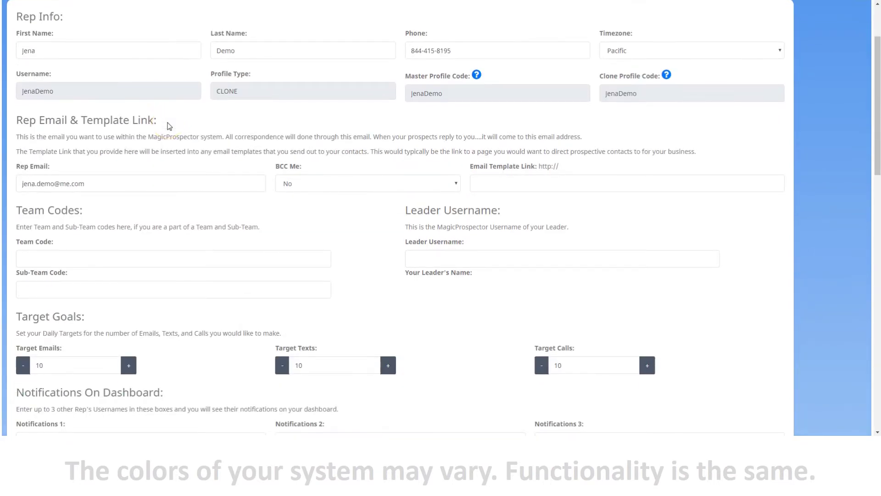
{"action": "scroll", "coordinate": [169, 126], "scroll_direction": "down", "scroll_amount": 3}
{"action": "scroll", "coordinate": [185, 136], "scroll_direction": "down", "scroll_amount": 4}
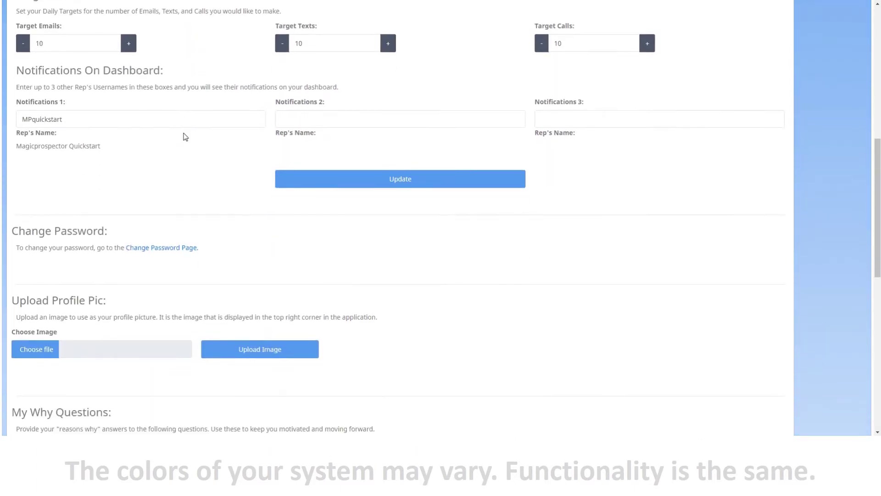
{"action": "scroll", "coordinate": [185, 136], "scroll_direction": "down", "scroll_amount": 1}
{"action": "scroll", "coordinate": [185, 136], "scroll_direction": "down", "scroll_amount": 4}
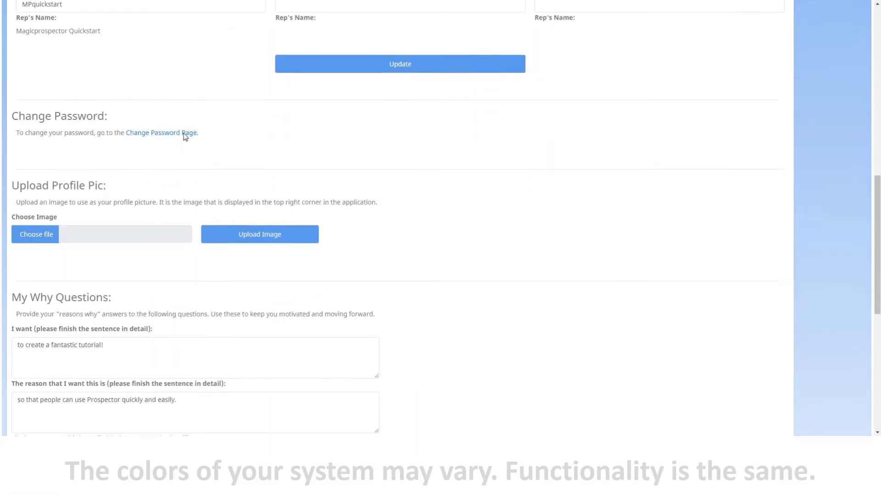
{"action": "scroll", "coordinate": [185, 137], "scroll_direction": "down", "scroll_amount": 3}
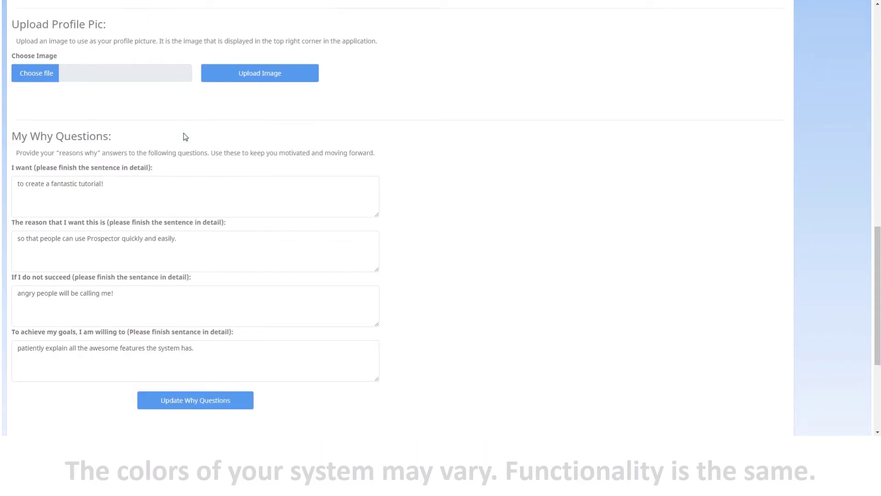
{"action": "scroll", "coordinate": [185, 136], "scroll_direction": "down", "scroll_amount": 2}
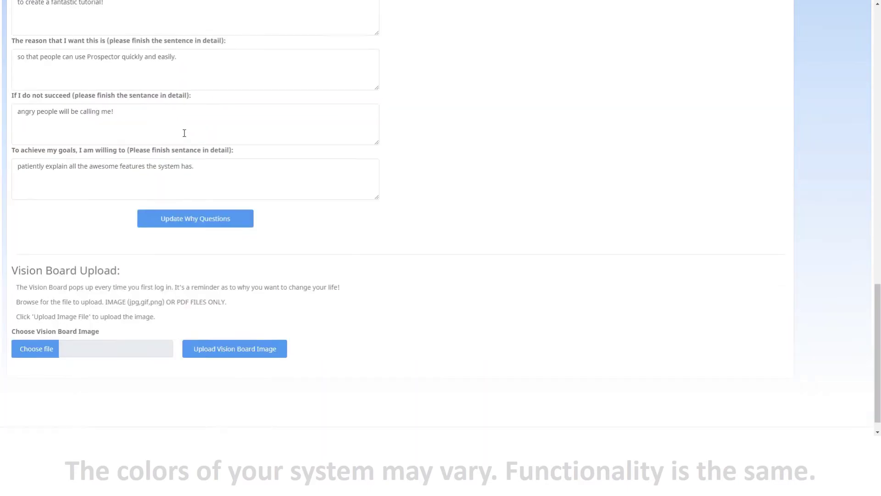
{"action": "left_click", "coordinate": [187, 137]}
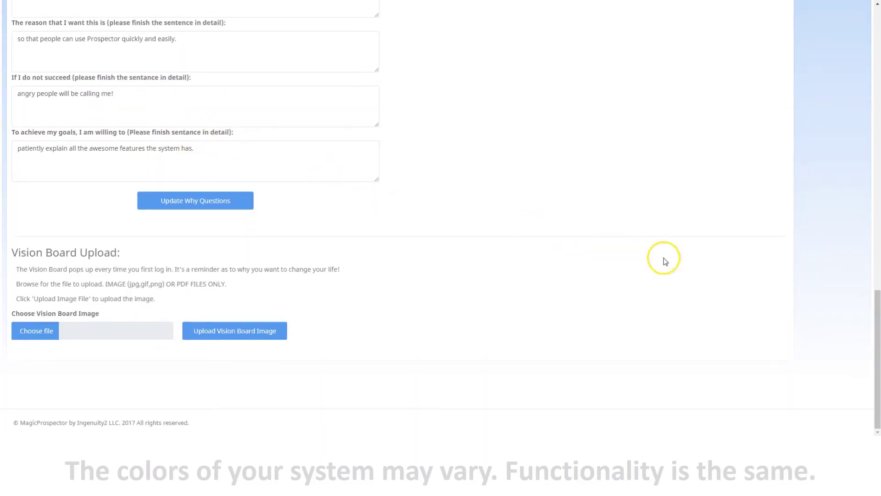
{"action": "left_click", "coordinate": [878, 320]}
{"action": "left_click_drag", "start_coordinate": [878, 320], "coordinate": [878, 36]}
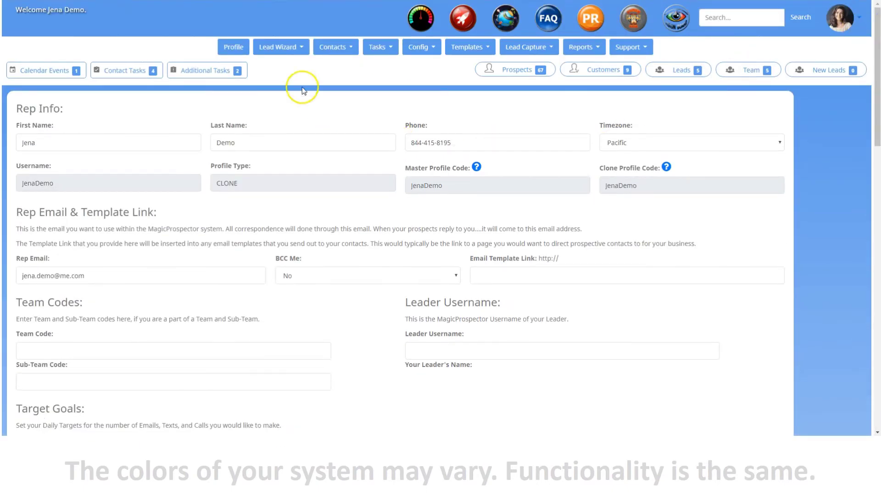
- Browse the Lead Wizard, Contacts and Task List dropdown options
{"action": "left_click", "coordinate": [285, 49]}
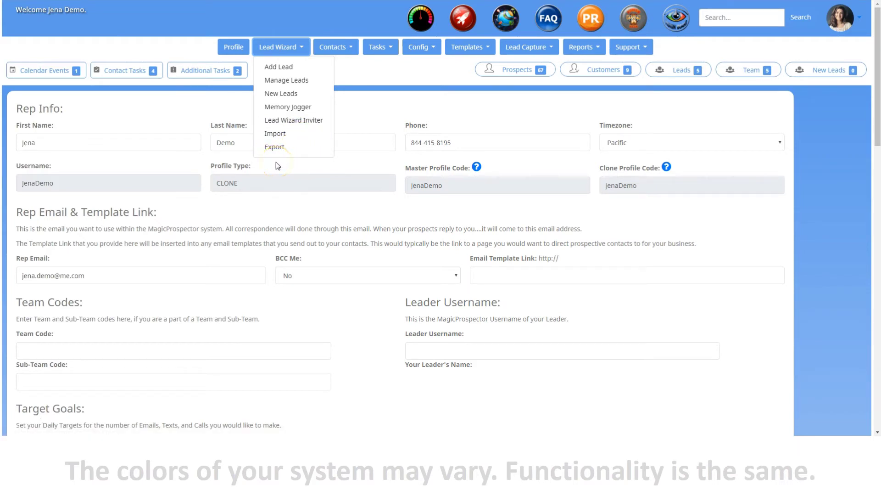
{"action": "left_click", "coordinate": [340, 52]}
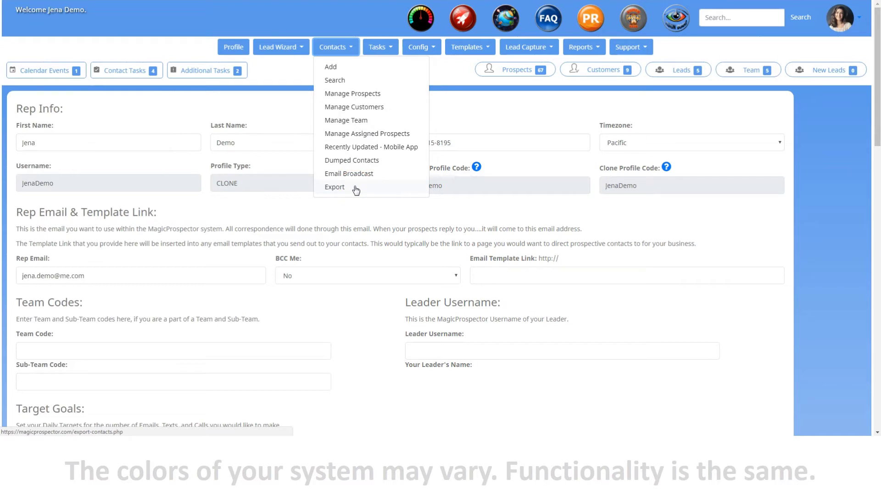
{"action": "left_click", "coordinate": [379, 47]}
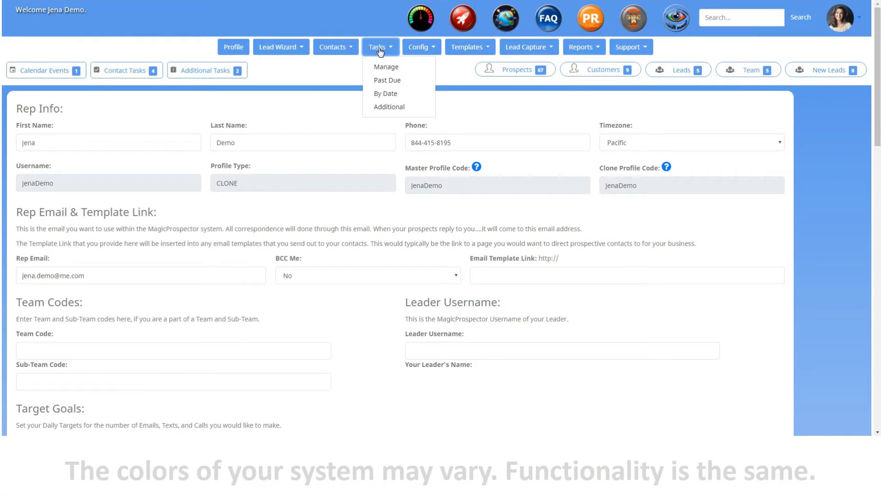
{"action": "left_click", "coordinate": [397, 69]}
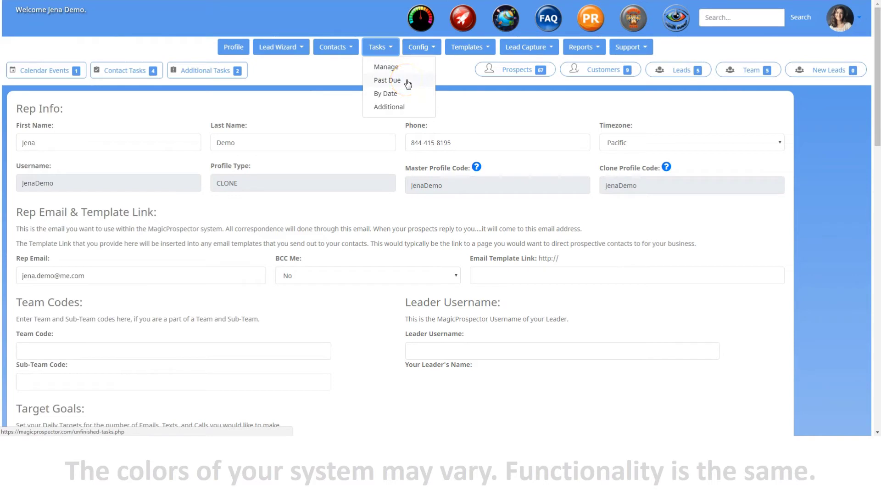
{"action": "left_click", "coordinate": [404, 96]}
{"action": "left_click", "coordinate": [412, 110]}
- Show the Config profile-code options and the personal email, personal text and mobile app email templates
{"action": "left_click", "coordinate": [423, 48]}
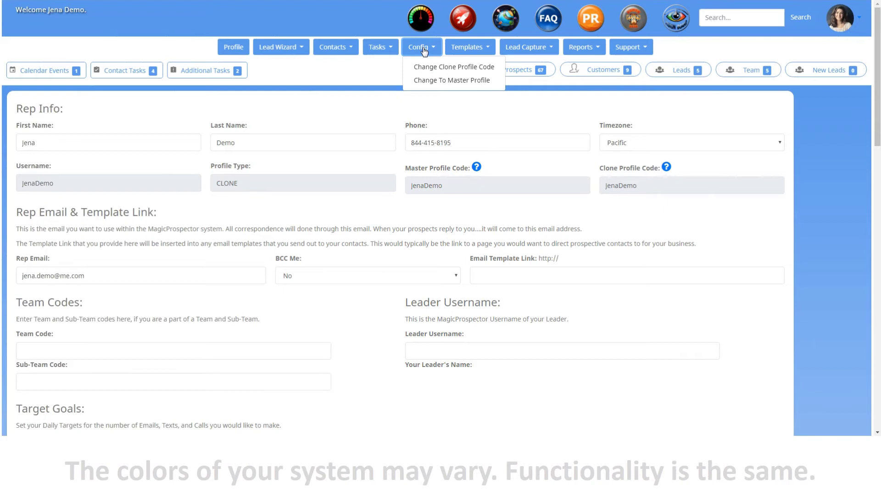
{"action": "left_click", "coordinate": [430, 68]}
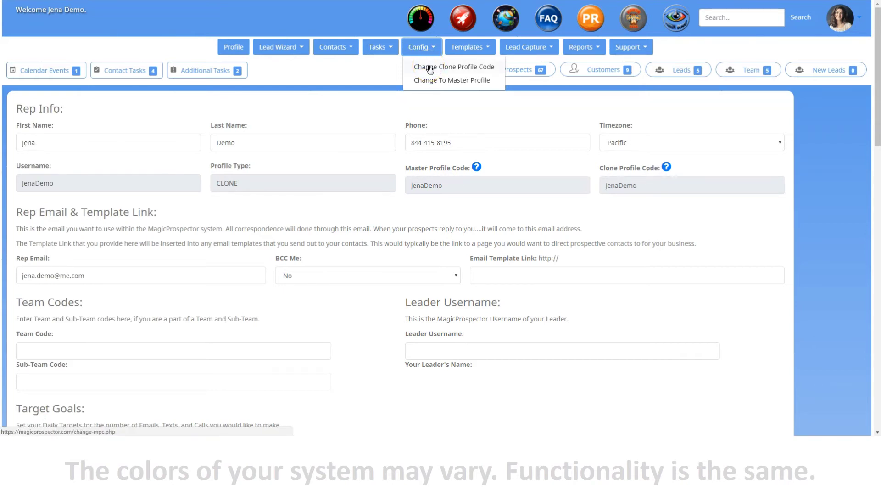
{"action": "left_click", "coordinate": [434, 87]}
{"action": "left_click", "coordinate": [467, 48]}
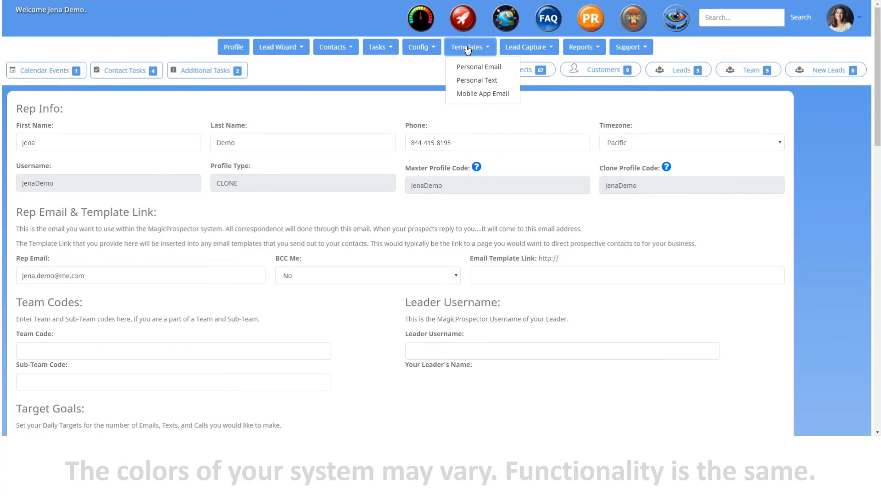
{"action": "left_click", "coordinate": [490, 65]}
{"action": "left_click", "coordinate": [527, 48]}
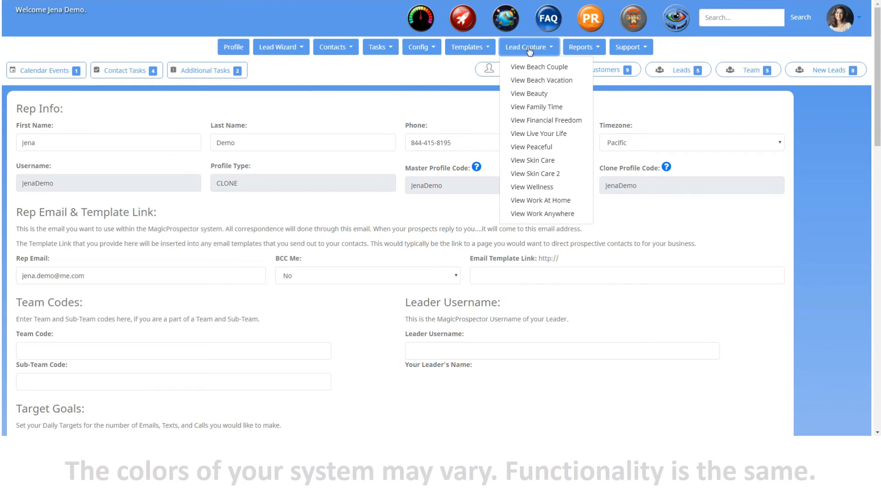
- Browse the Daily Status, History and Leader reports, then show Tutorials, Contact Us and Create Support Ticket
{"action": "left_click", "coordinate": [579, 49]}
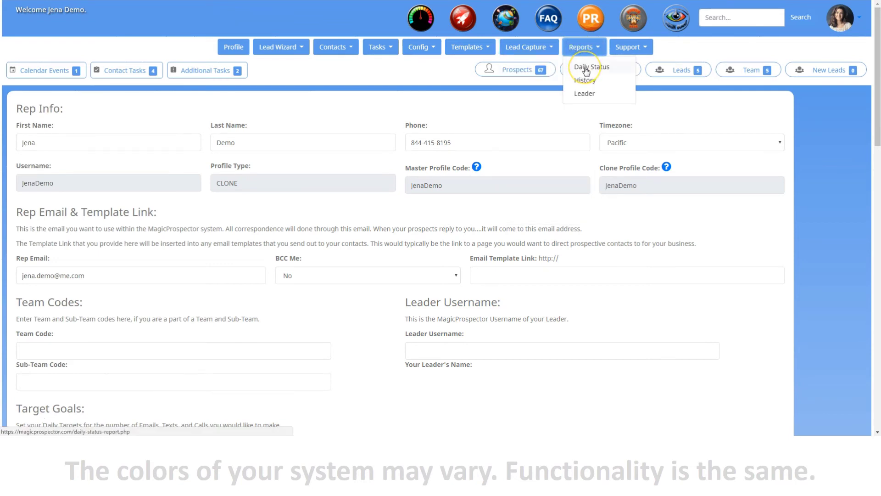
{"action": "left_click", "coordinate": [589, 84]}
{"action": "left_click", "coordinate": [601, 98]}
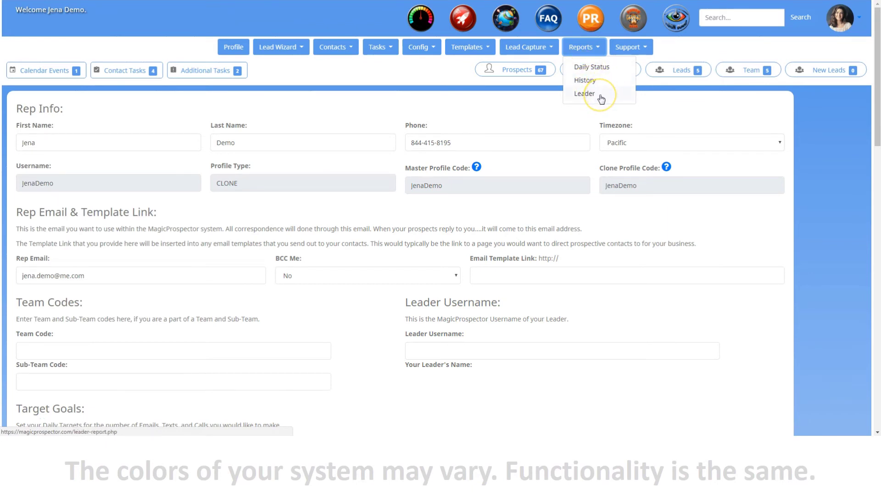
{"action": "left_click", "coordinate": [628, 48]}
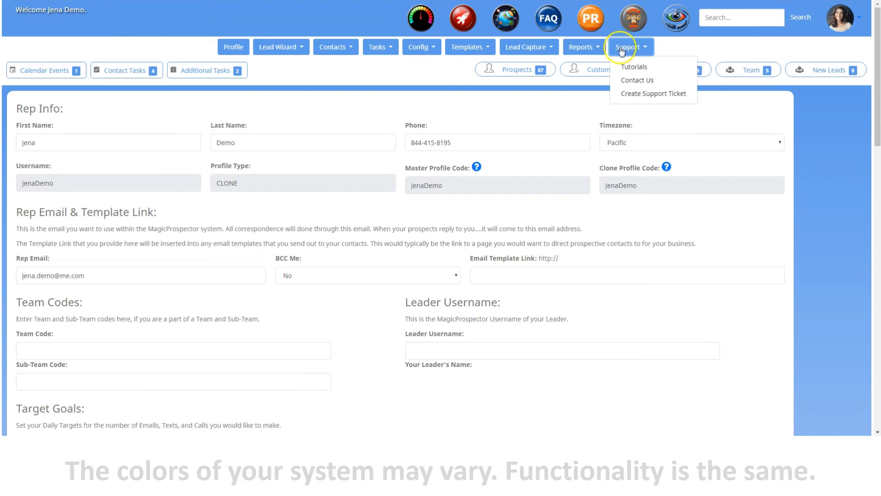
{"action": "left_click", "coordinate": [488, 74]}
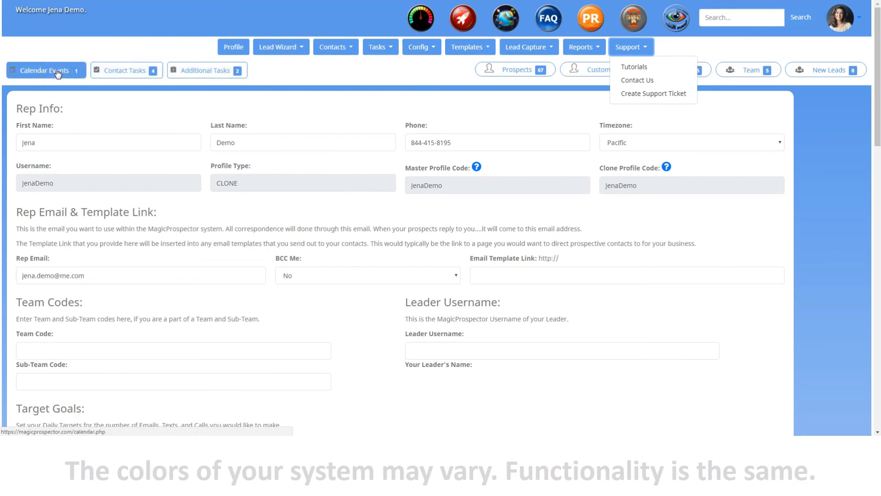
- View the Calendar Events and Contact Tasks pages, then the seven-task Additional Tasks list
{"action": "left_click", "coordinate": [74, 69]}
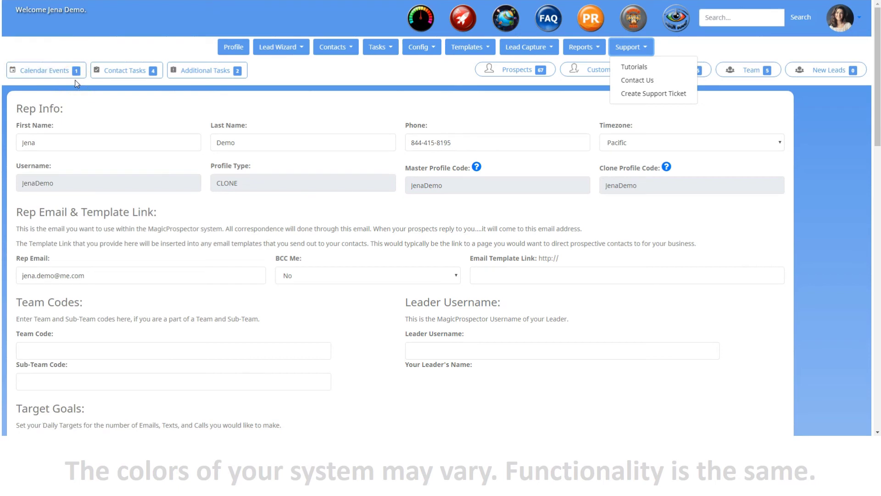
{"action": "left_click", "coordinate": [53, 74]}
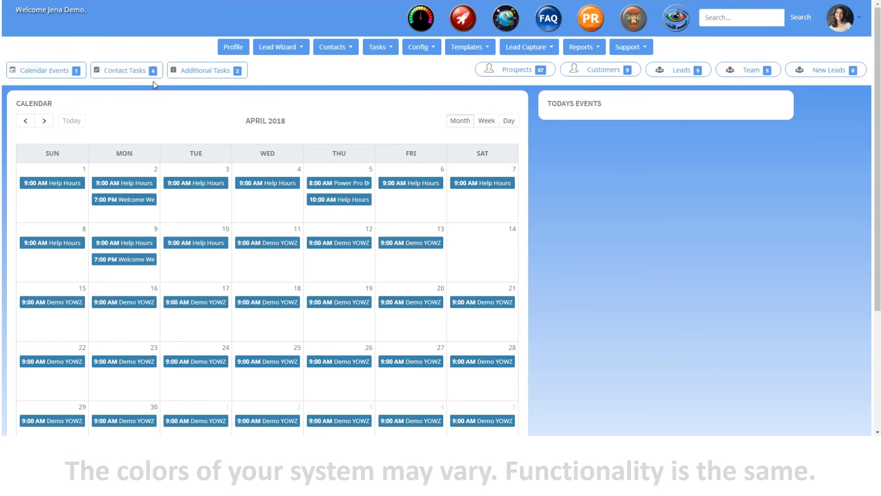
{"action": "left_click", "coordinate": [135, 73]}
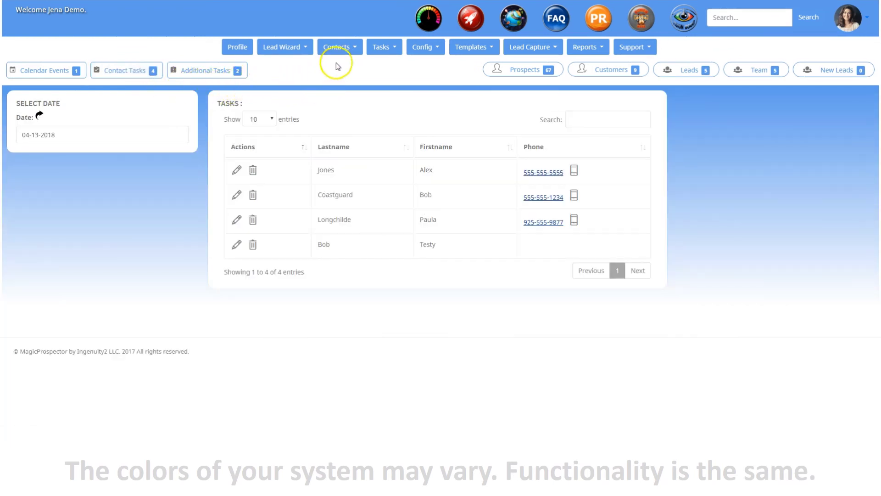
{"action": "left_click", "coordinate": [384, 47]}
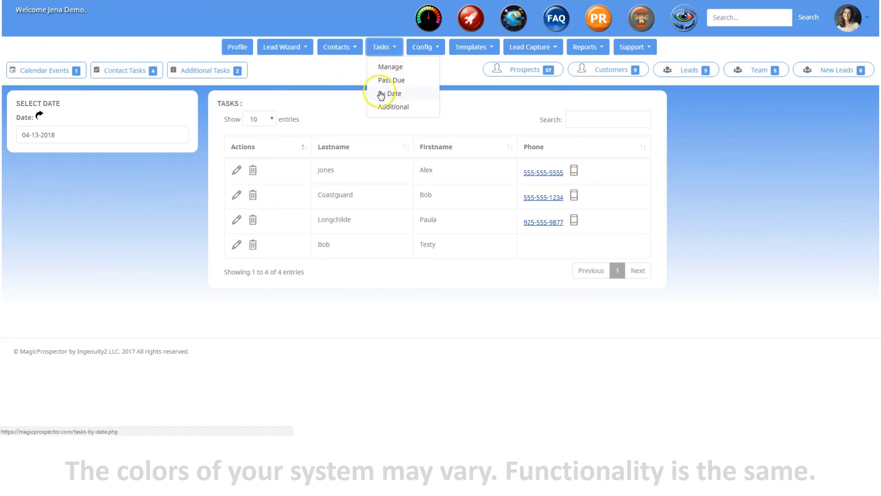
{"action": "left_click", "coordinate": [220, 74]}
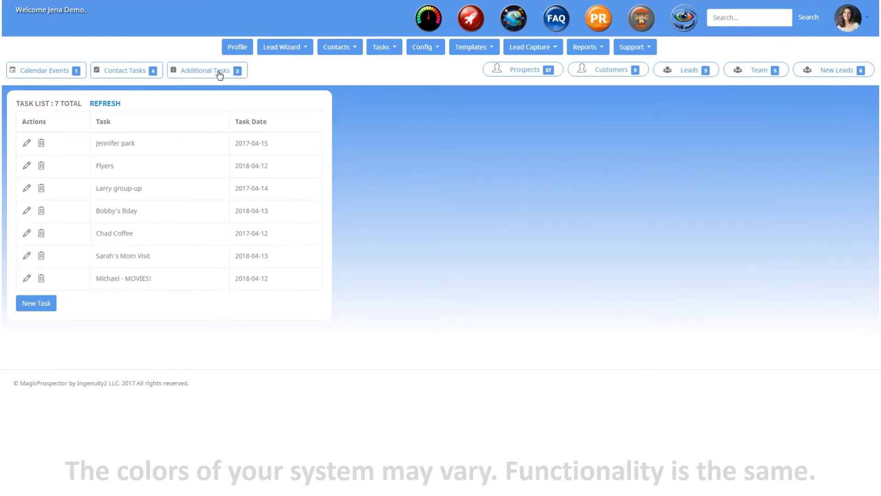
- View the Current Prospects list, the 9-entry Current Customers list, then the 5-entry Current Leads list
{"action": "left_click", "coordinate": [379, 49]}
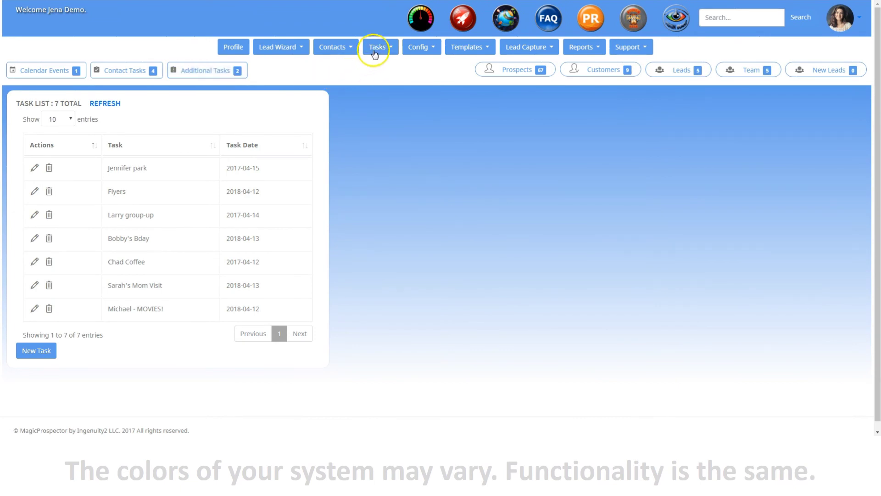
{"action": "left_click", "coordinate": [380, 108]}
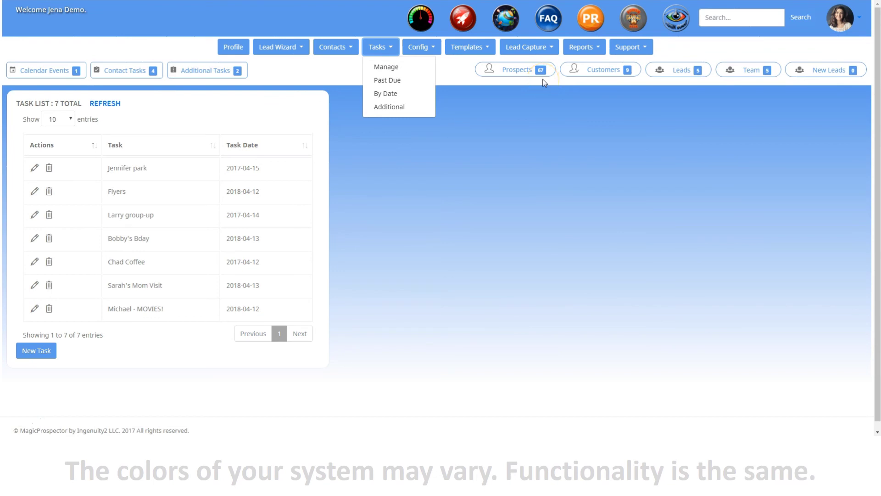
{"action": "left_click", "coordinate": [514, 72]}
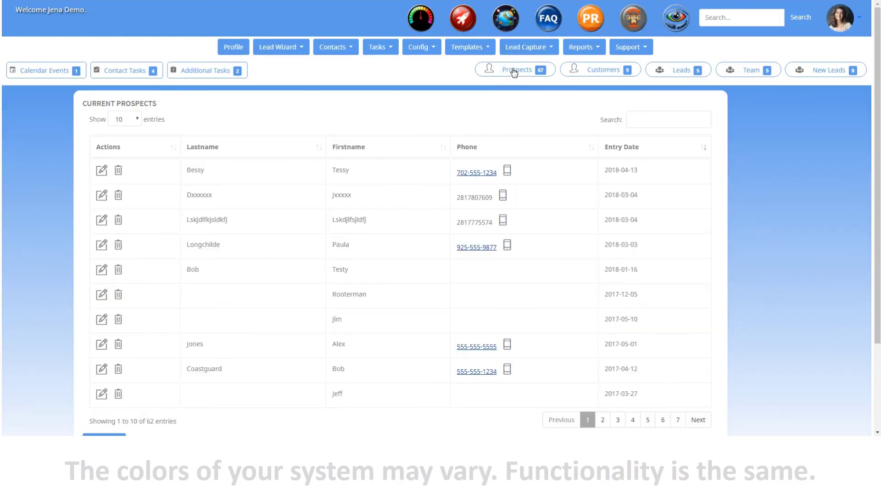
{"action": "left_click", "coordinate": [336, 48]}
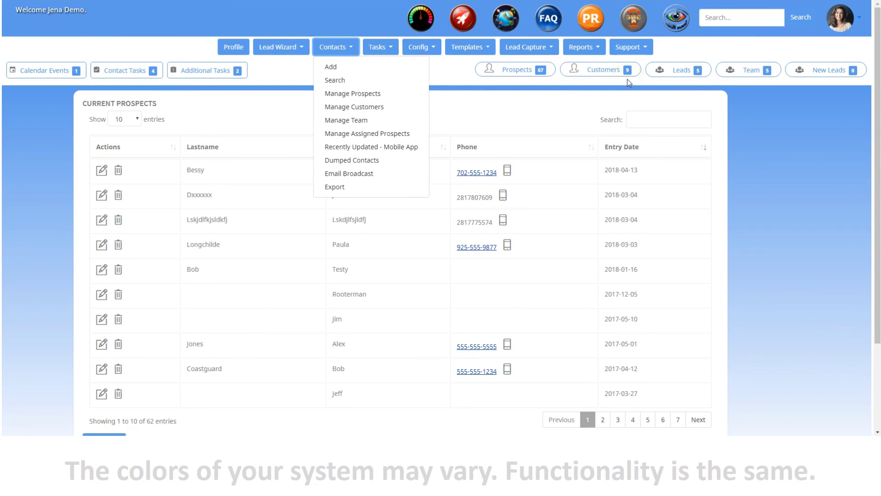
{"action": "left_click", "coordinate": [598, 72]}
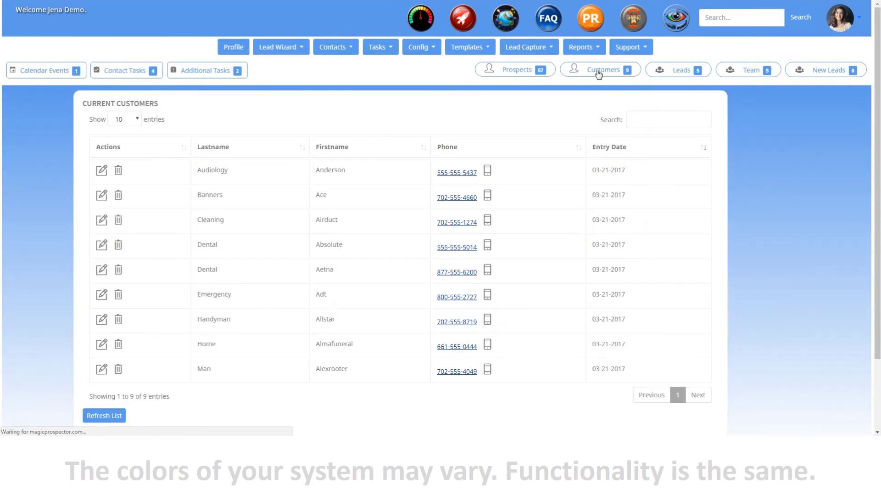
{"action": "left_click", "coordinate": [334, 50]}
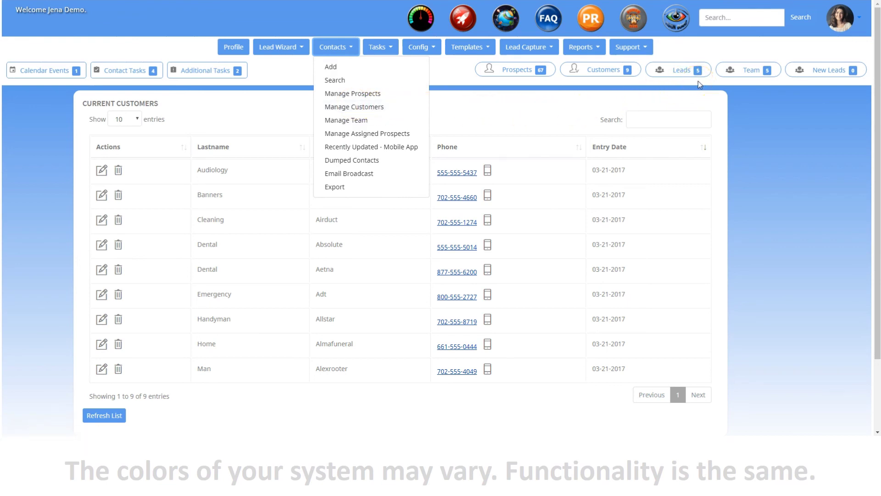
{"action": "left_click", "coordinate": [679, 72]}
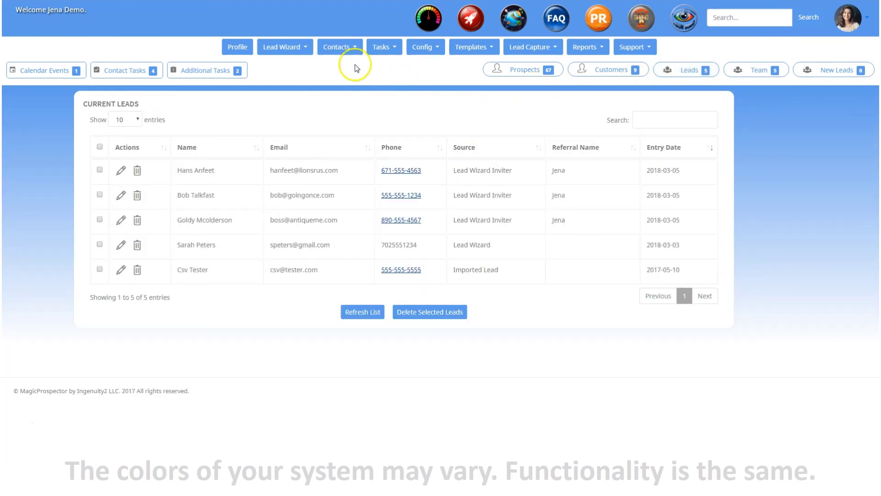
- View the 5-entry Current Team list, then the empty Leads Since Last Login page
{"action": "left_click", "coordinate": [281, 48]}
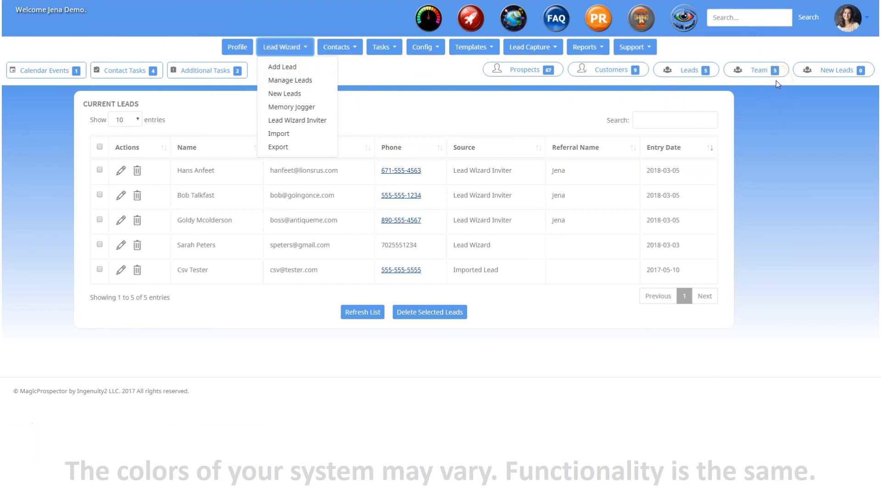
{"action": "left_click", "coordinate": [755, 72]}
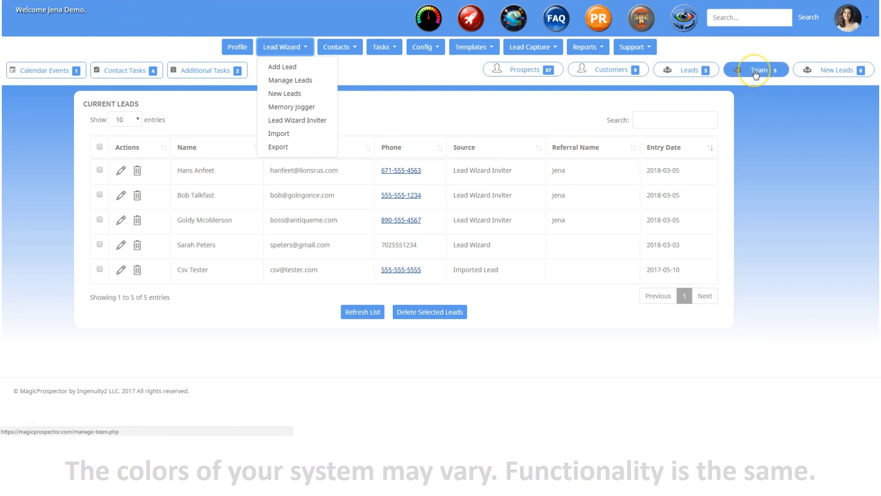
{"action": "left_click", "coordinate": [738, 75]}
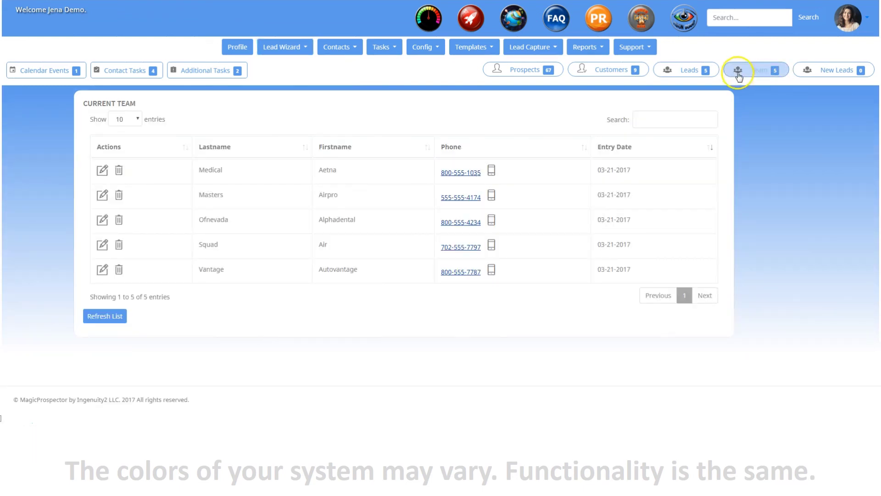
{"action": "left_click", "coordinate": [338, 49]}
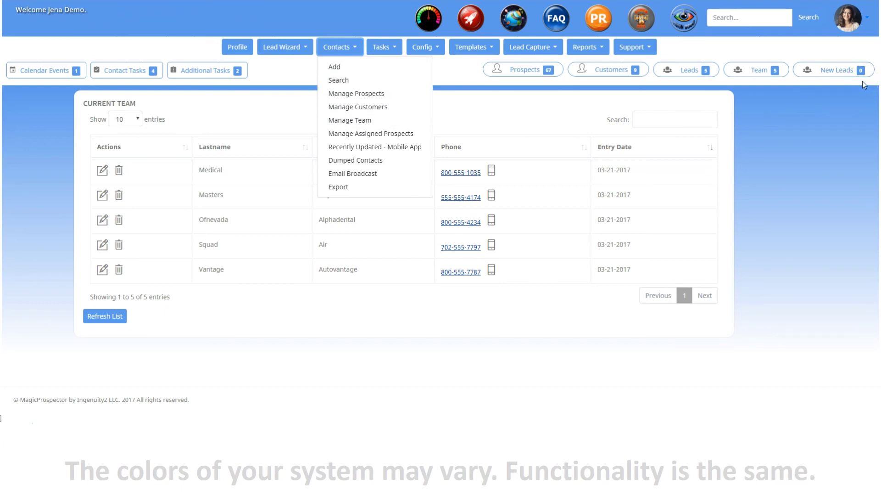
{"action": "left_click", "coordinate": [836, 69]}
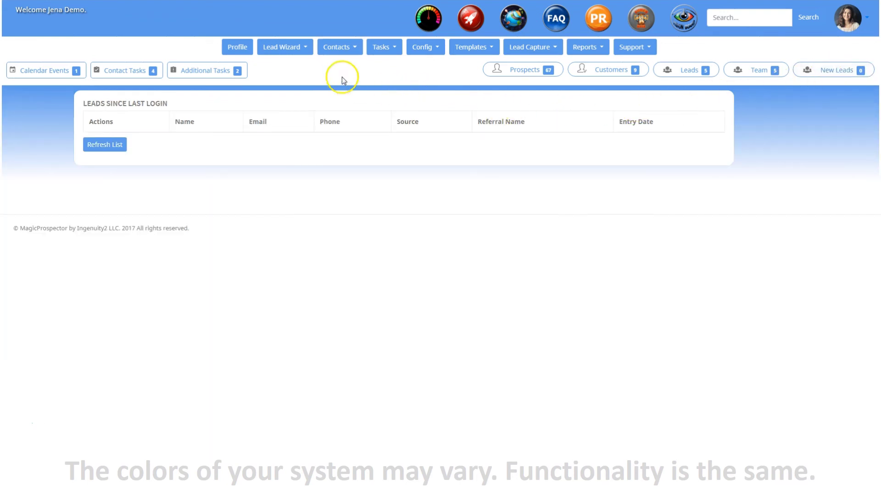
{"action": "left_click", "coordinate": [285, 47]}
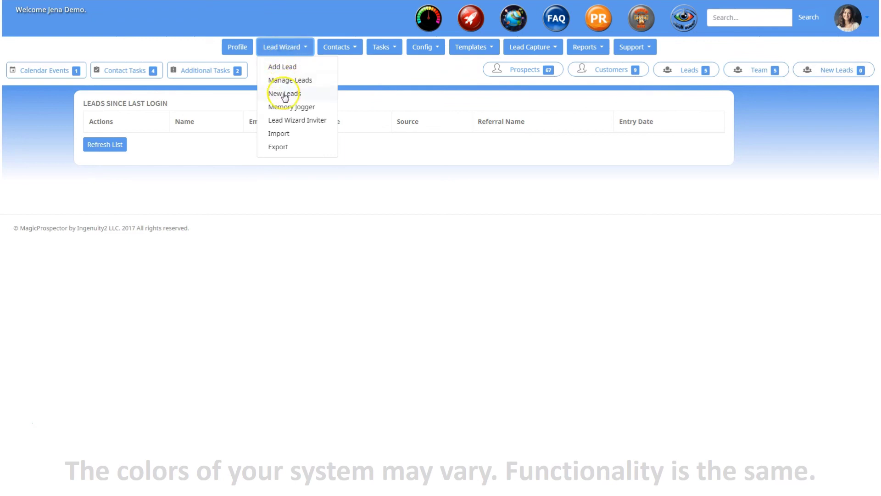